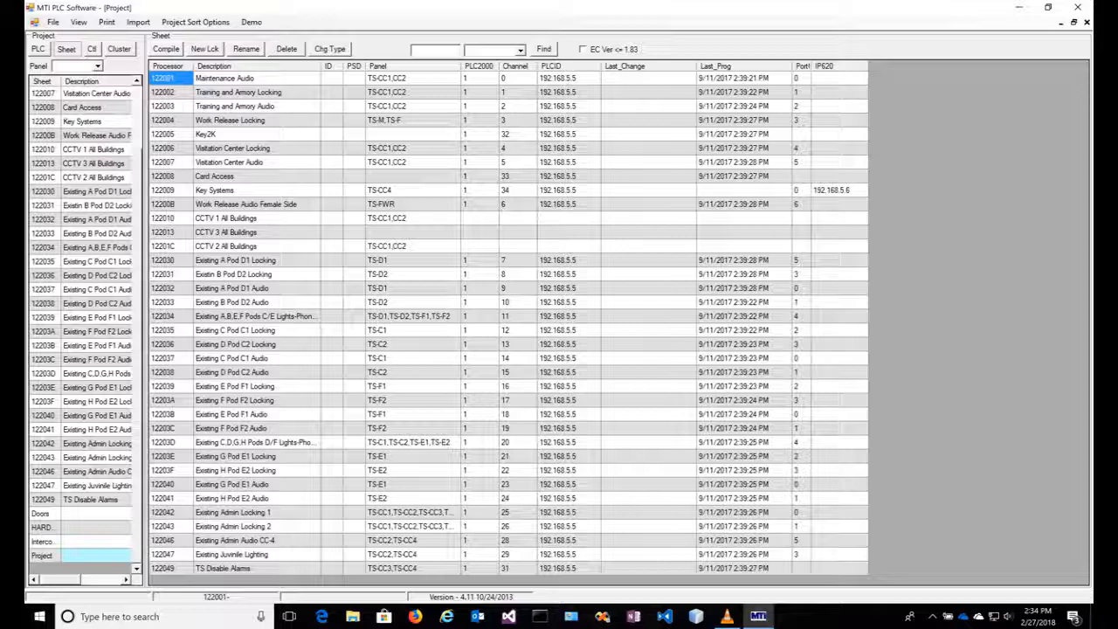
Compile all sheets of the project and acknowledge the completion
{"action": "left_click", "coordinate": [165, 49]}
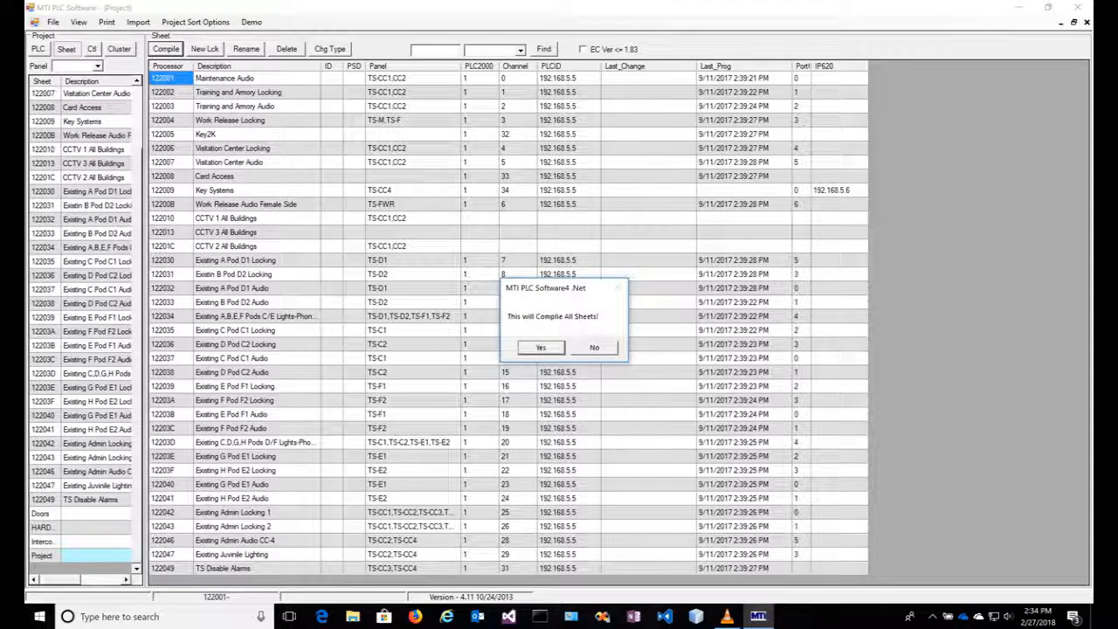
{"action": "key", "text": "Return"}
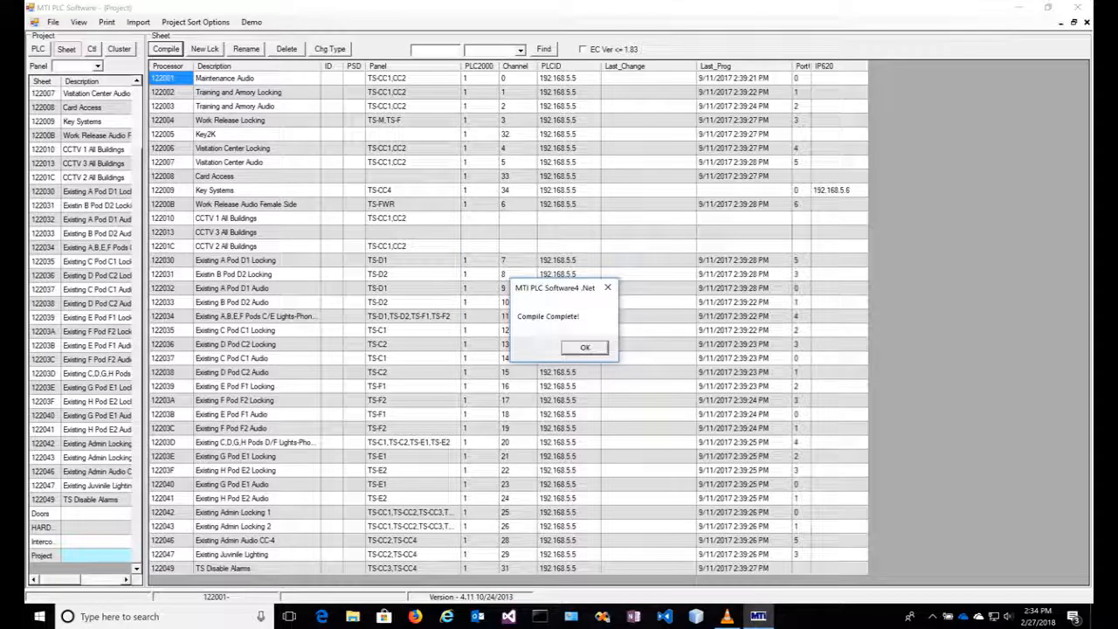
{"action": "key", "text": "Return"}
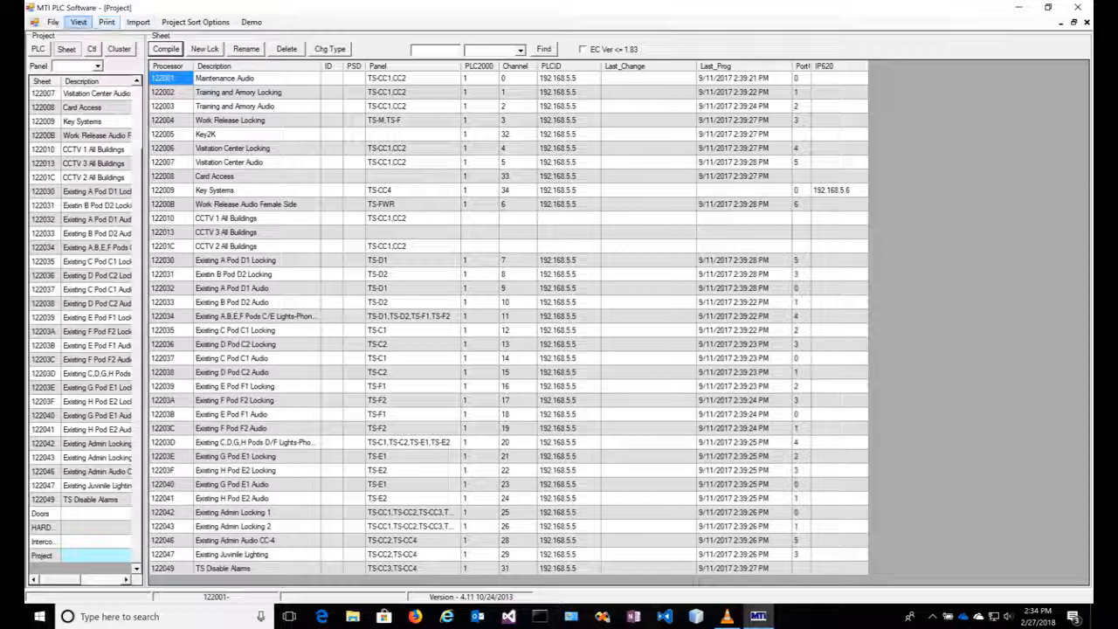
Open the Fire Fly section of the Programmer Interface and mark PLC 1 at 192.168.5.5 for programming
{"action": "left_click", "coordinate": [78, 22]}
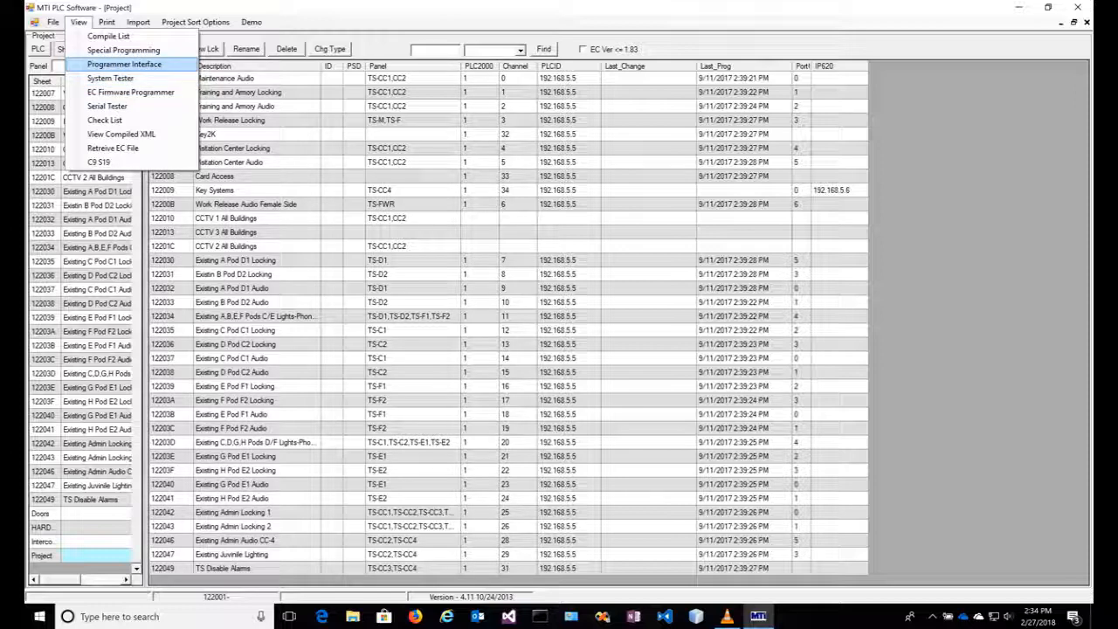
{"action": "left_click", "coordinate": [124, 64]}
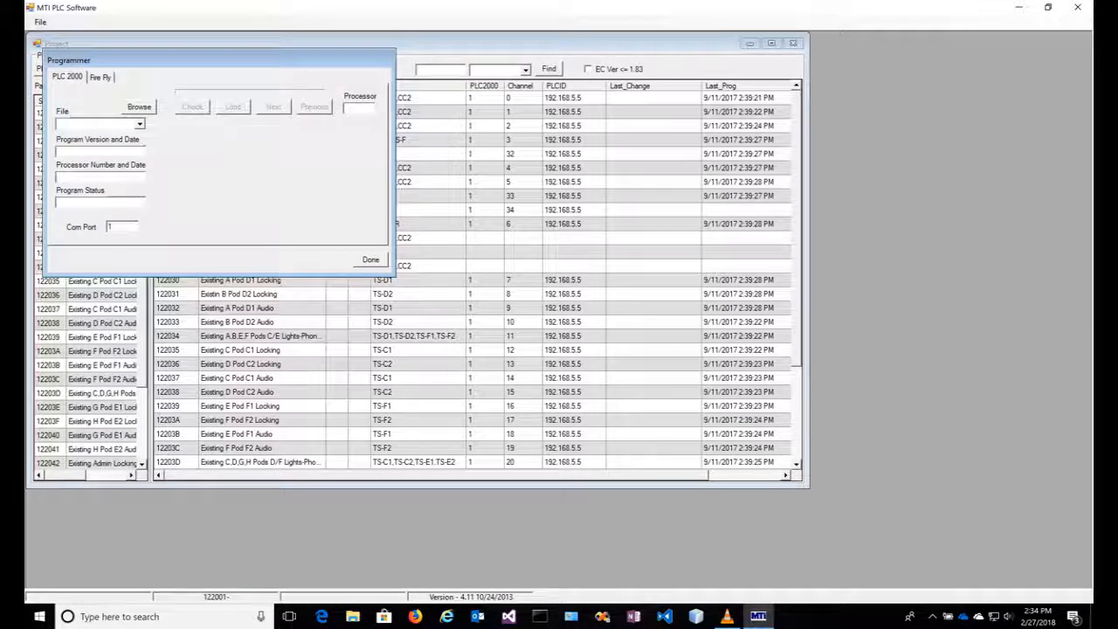
{"action": "left_click", "coordinate": [101, 77]}
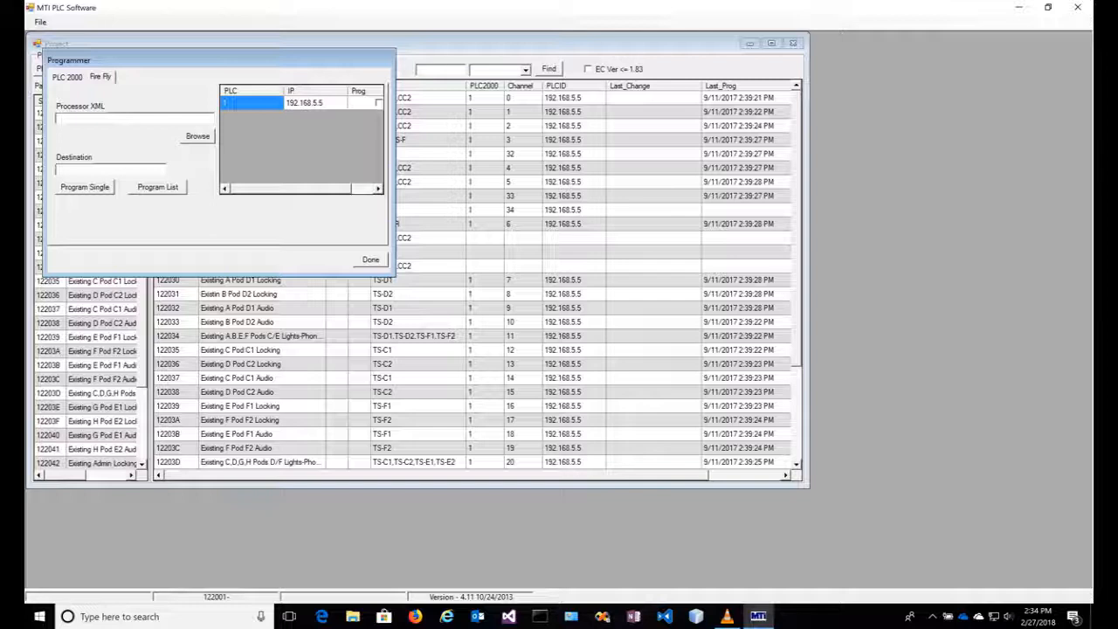
{"action": "left_click", "coordinate": [378, 103]}
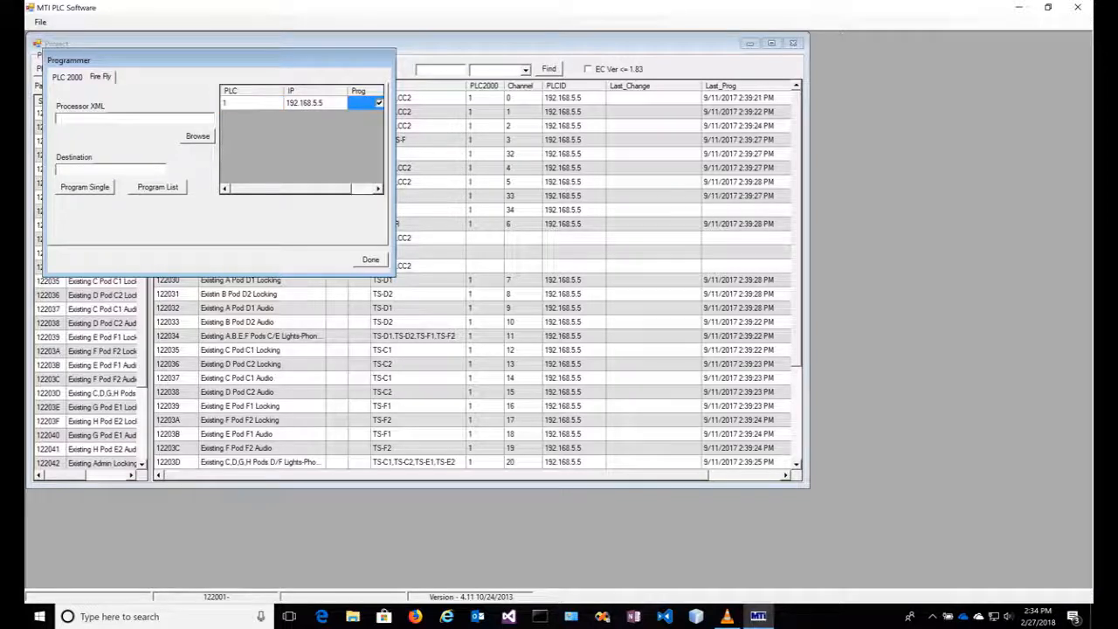
{"action": "left_click", "coordinate": [316, 103]}
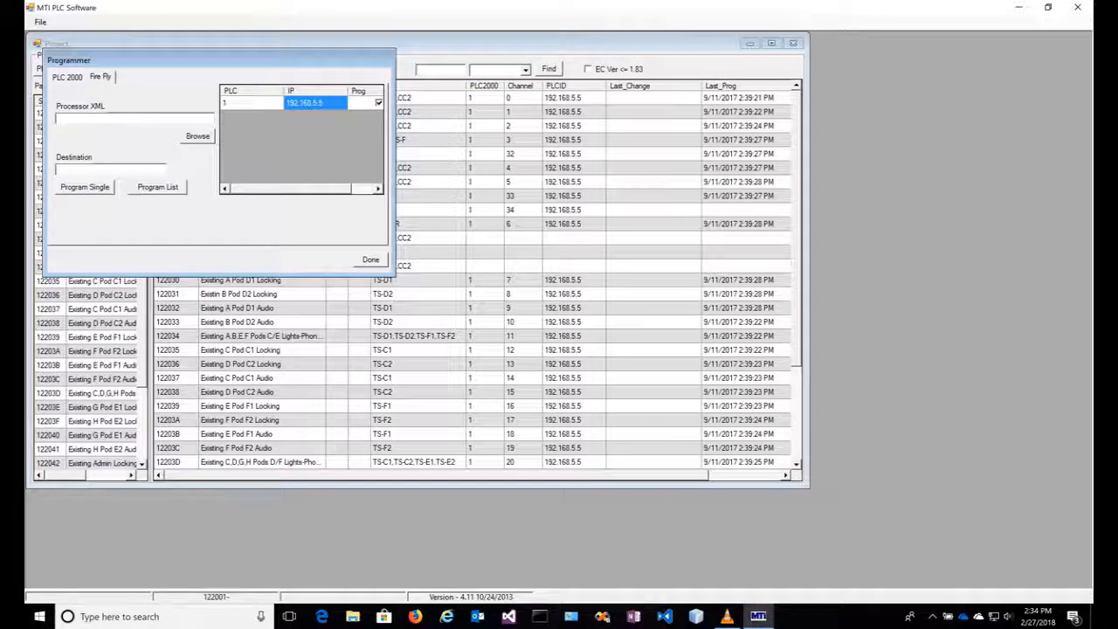
Load FF-1-1.xml as the processor XML, try to program it as a single device to 192.168.5.5, and close the programmer
{"action": "left_click", "coordinate": [198, 136]}
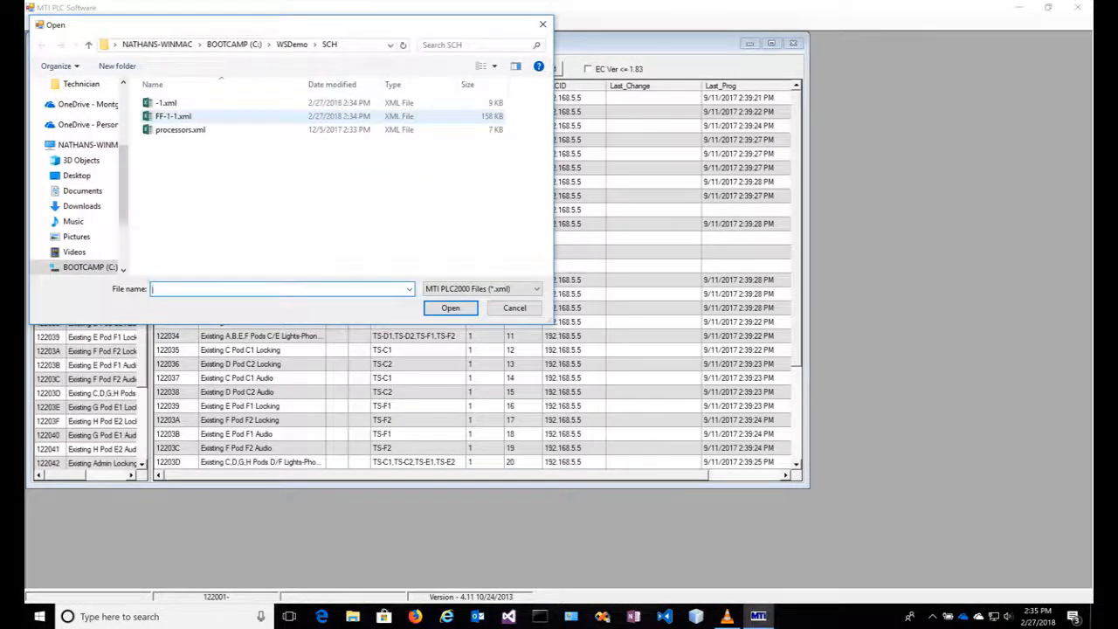
{"action": "double_click", "coordinate": [173, 116]}
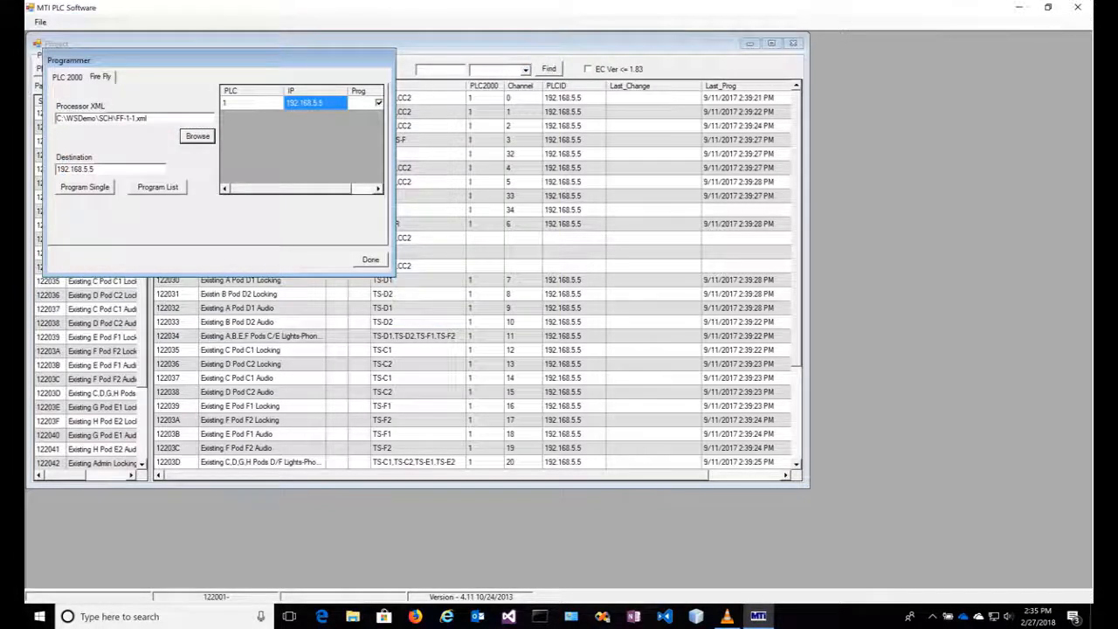
{"action": "key", "text": "Tab"}
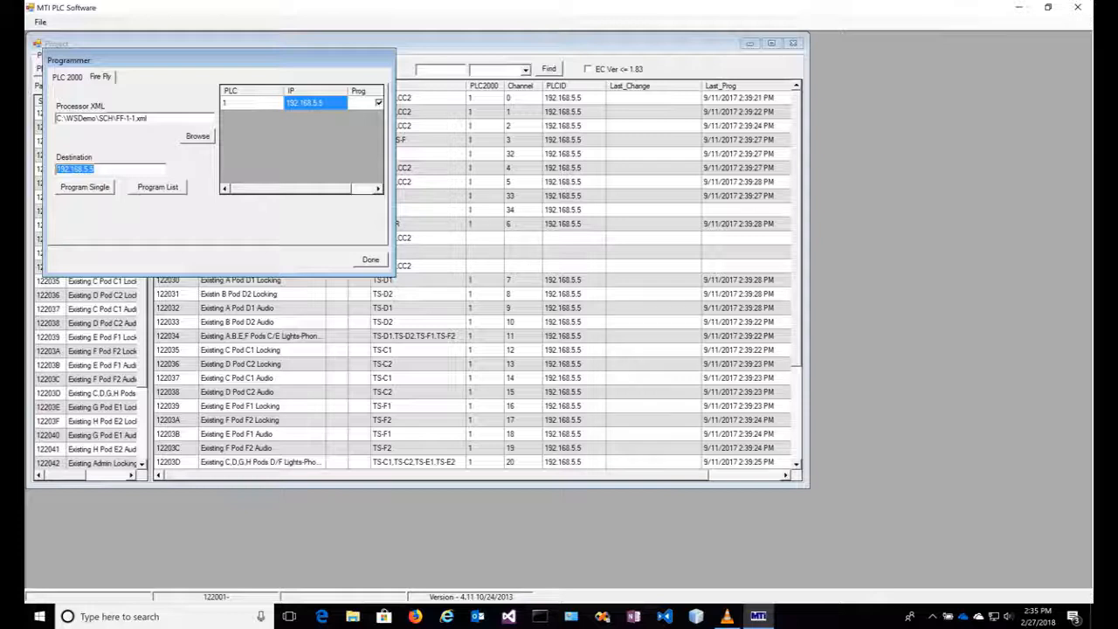
{"action": "key", "text": "Tab"}
{"action": "key", "text": "Return"}
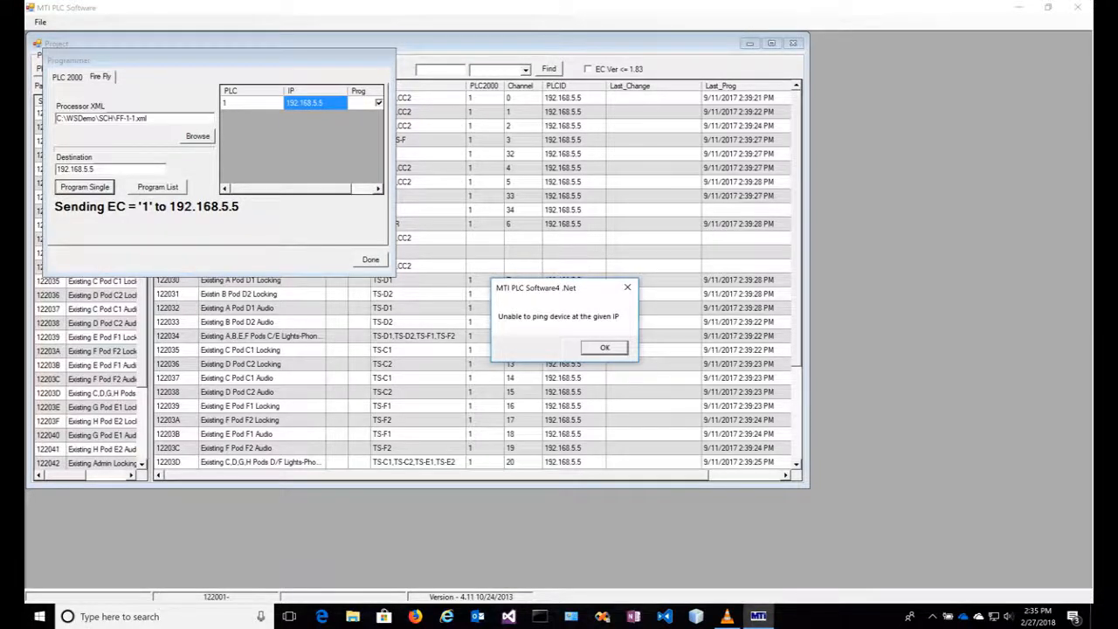
{"action": "key", "text": "Return"}
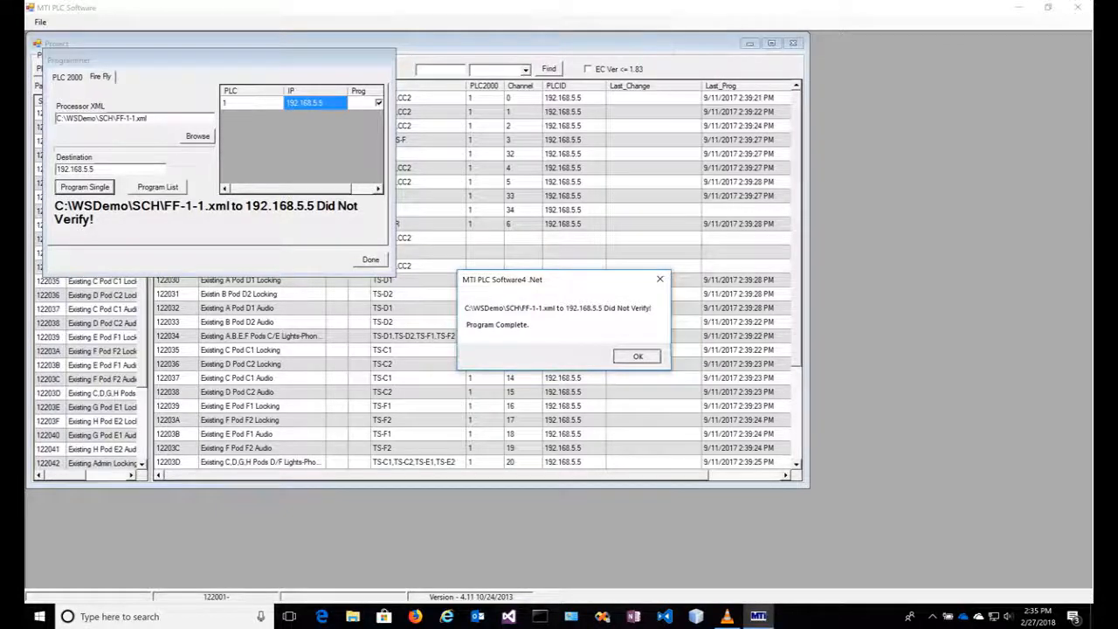
{"action": "key", "text": "Return"}
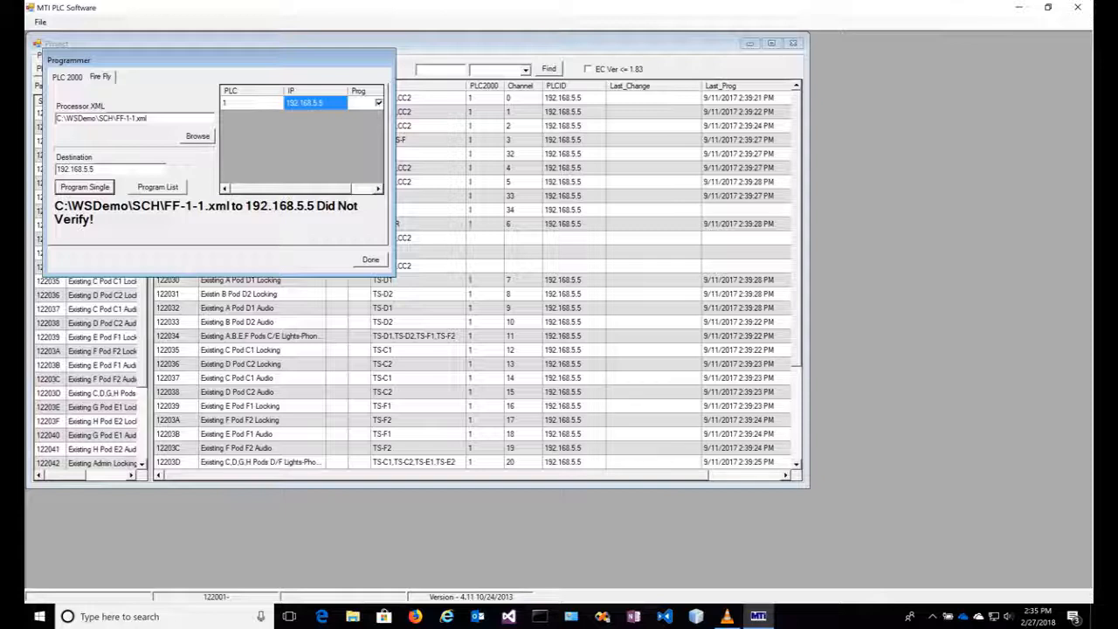
{"action": "left_click", "coordinate": [370, 259]}
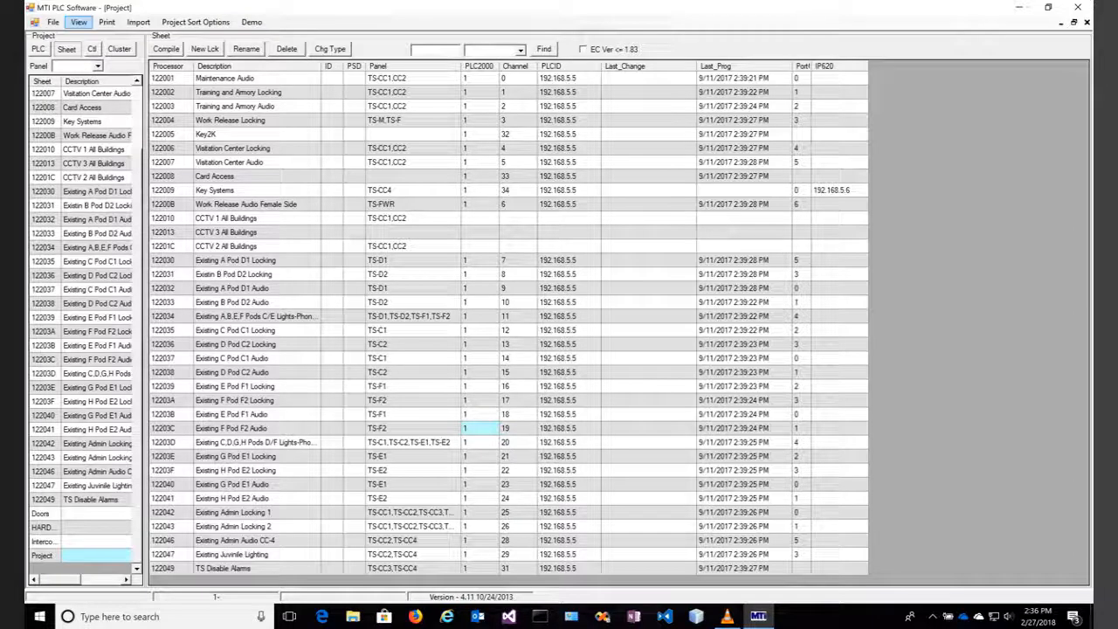
Open the System Tester and examine the field devices listed for PLCs 695-1 and 695-6
{"action": "left_click", "coordinate": [78, 22]}
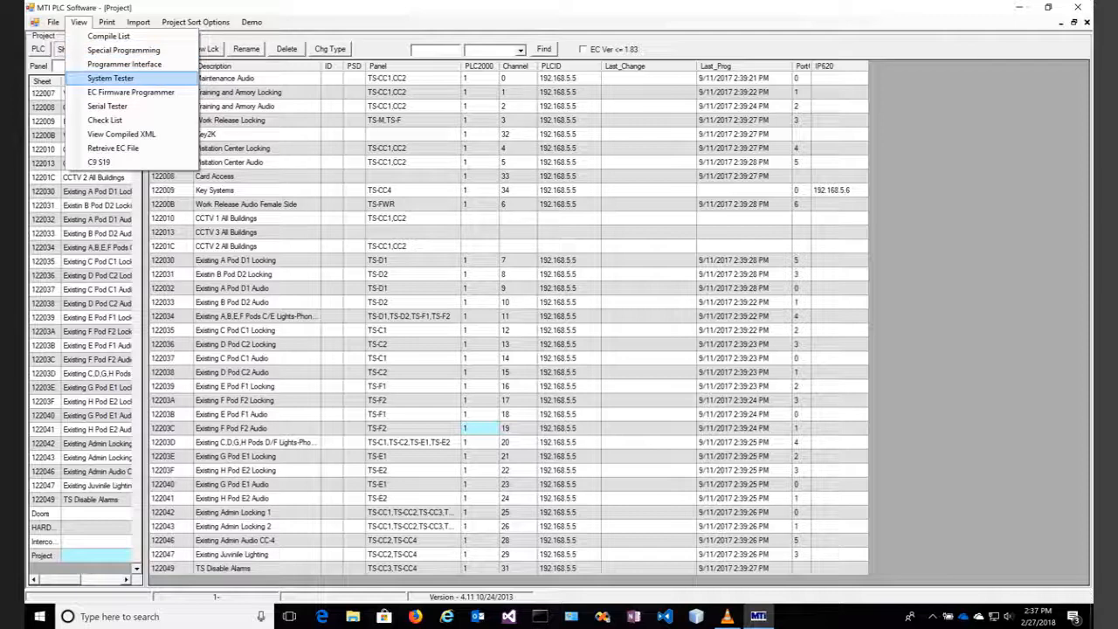
{"action": "left_click", "coordinate": [110, 78]}
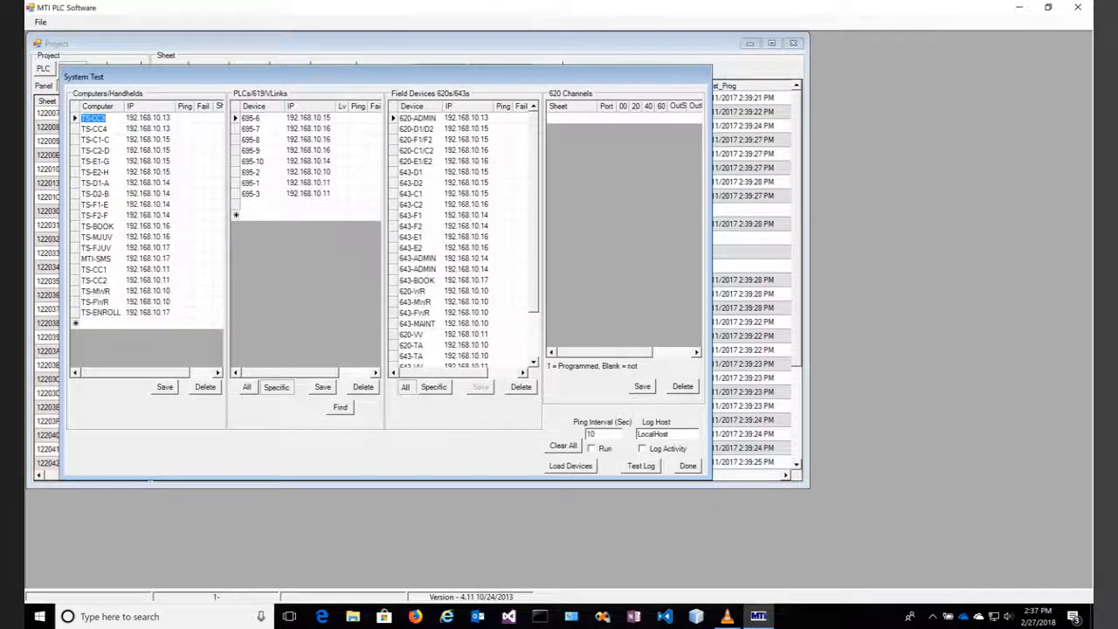
{"action": "left_click", "coordinate": [252, 184]}
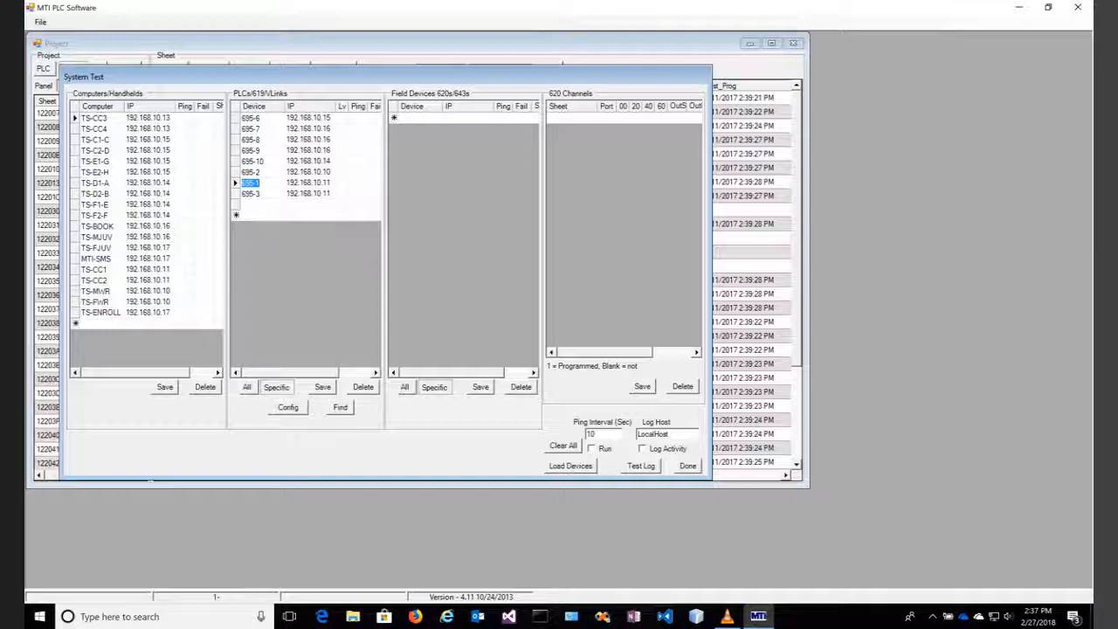
{"action": "left_click", "coordinate": [251, 118]}
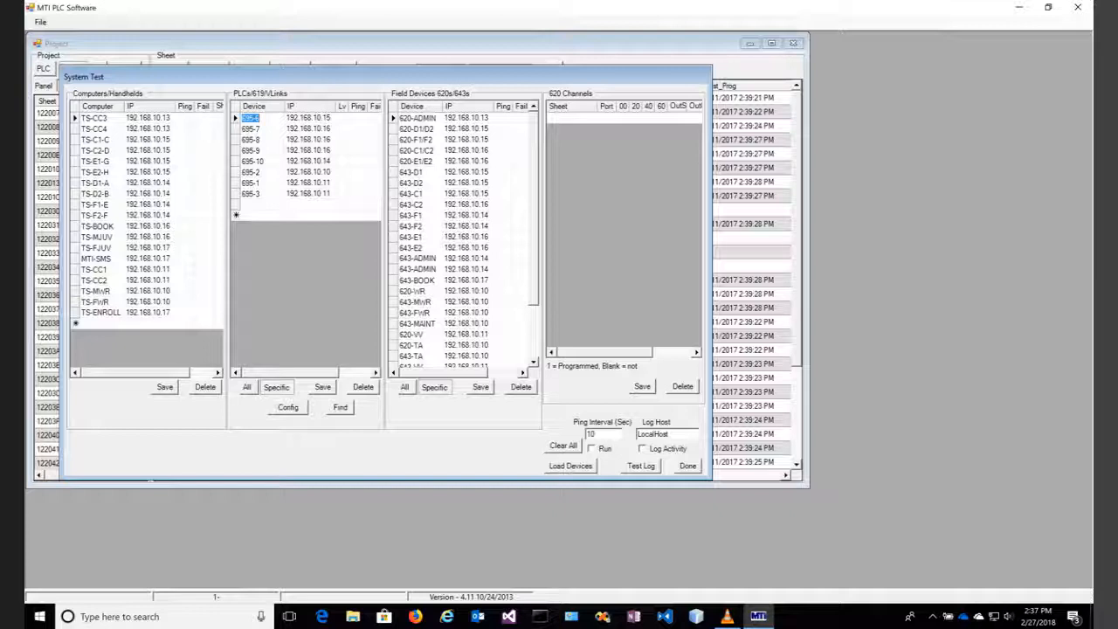
{"action": "left_click", "coordinate": [468, 117]}
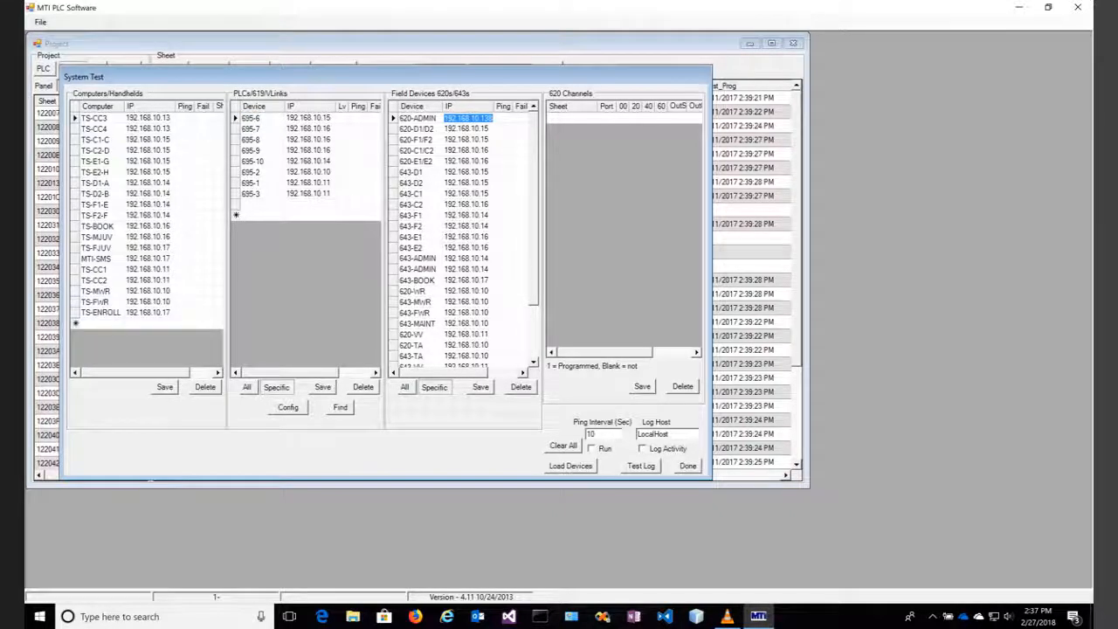
{"action": "left_click", "coordinate": [416, 129]}
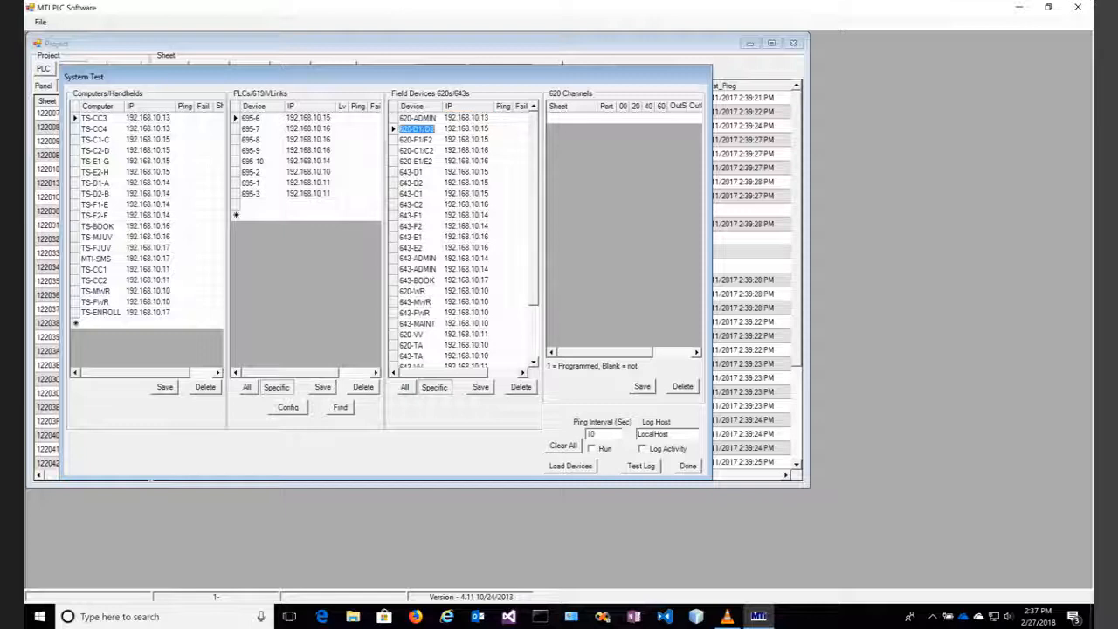
{"action": "left_click", "coordinate": [416, 139]}
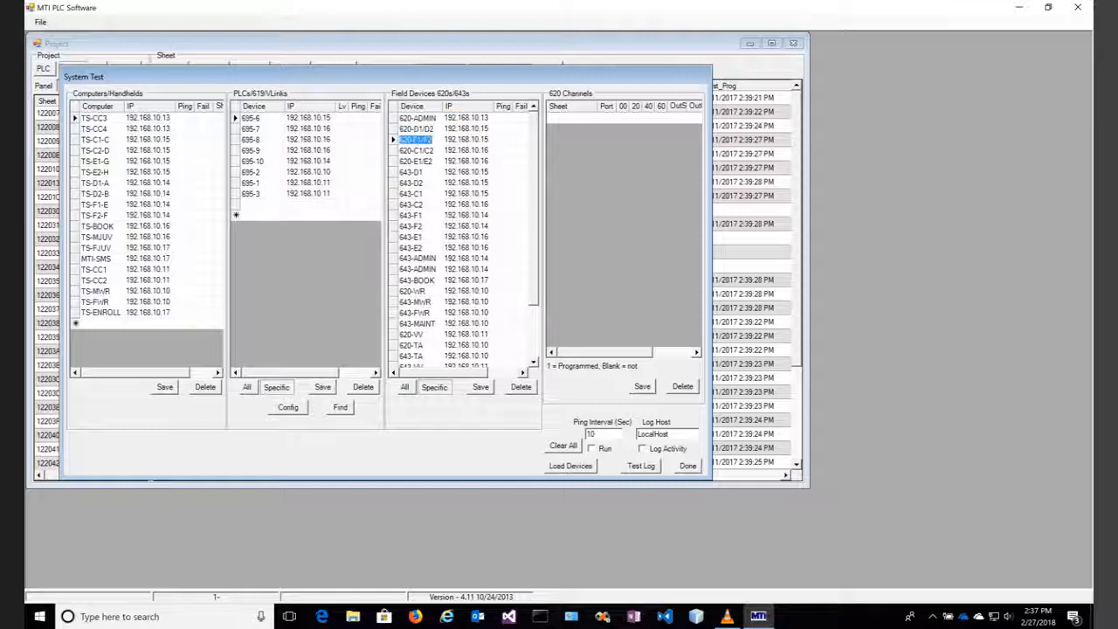
{"action": "left_click", "coordinate": [411, 172]}
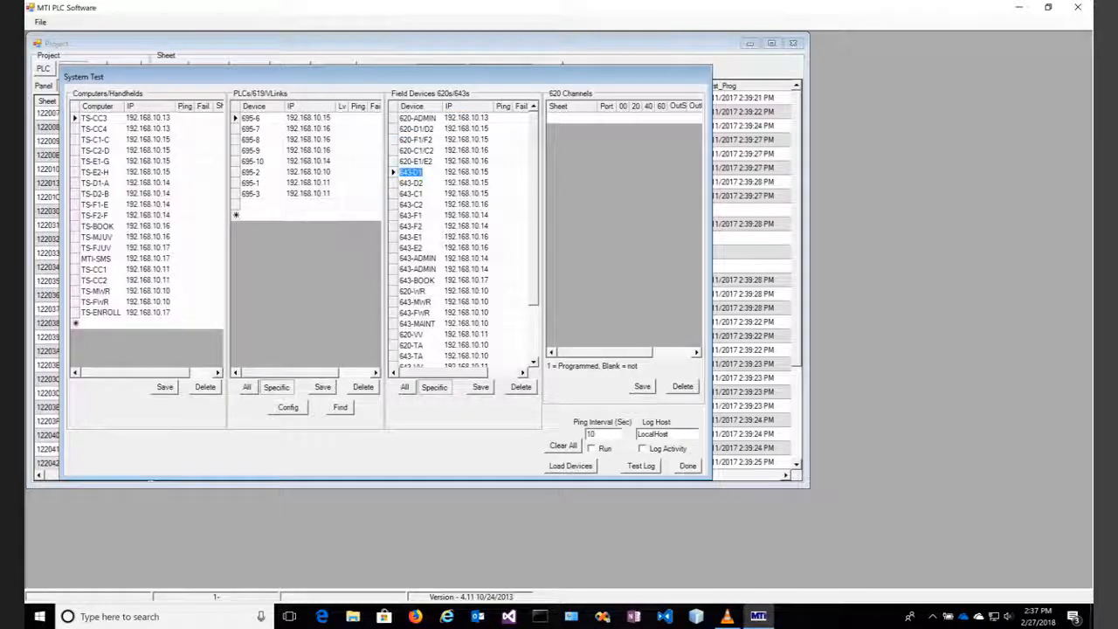
Open the EC configuration of PLC 695-6 and inspect its current and new IP addresses
{"action": "left_click", "coordinate": [251, 118]}
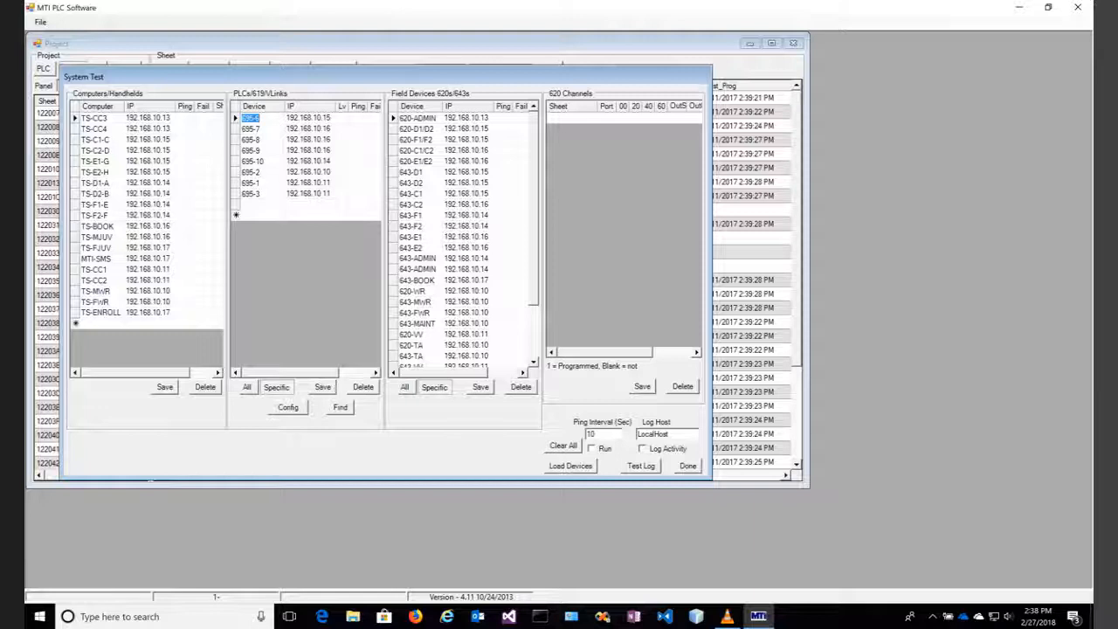
{"action": "left_click", "coordinate": [289, 408]}
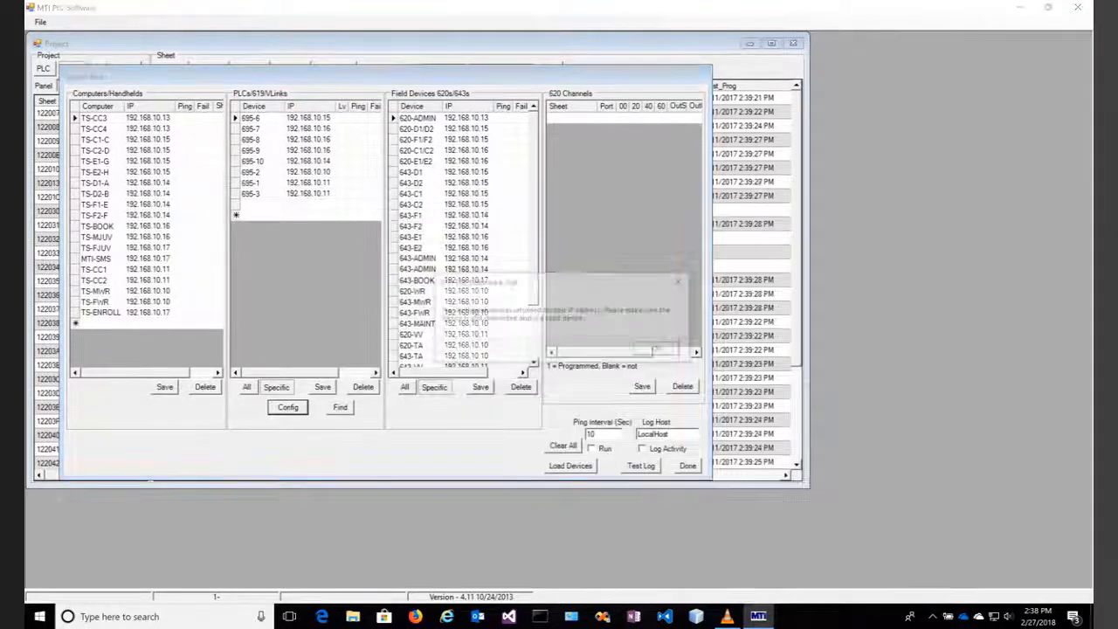
{"action": "key", "text": "Return"}
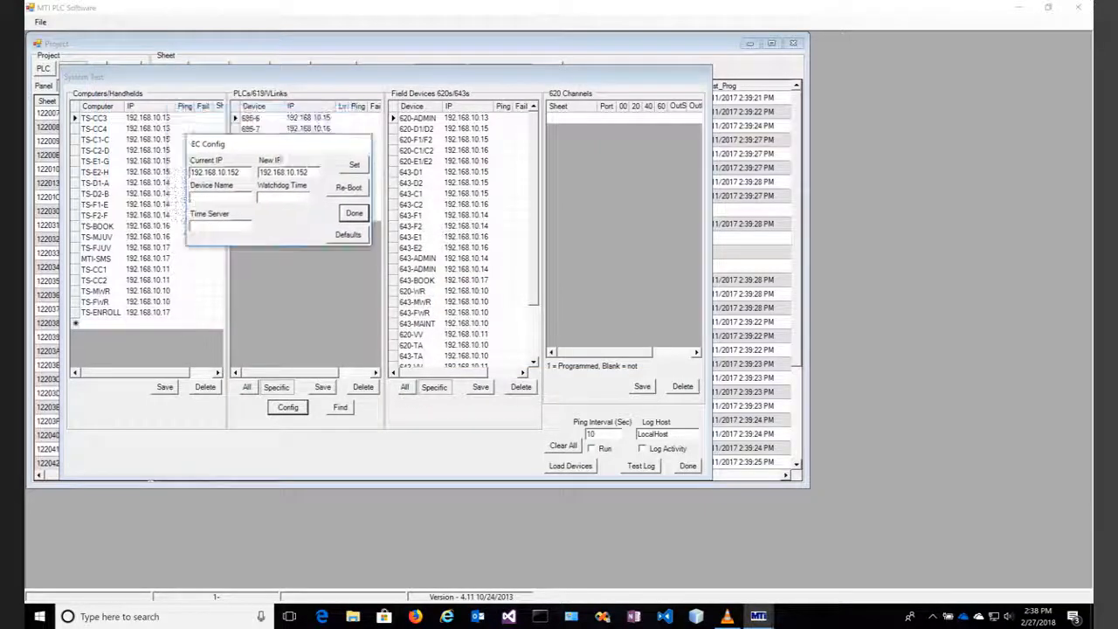
{"action": "key", "text": "shift+Left"}
{"action": "key", "text": "shift+Left"}
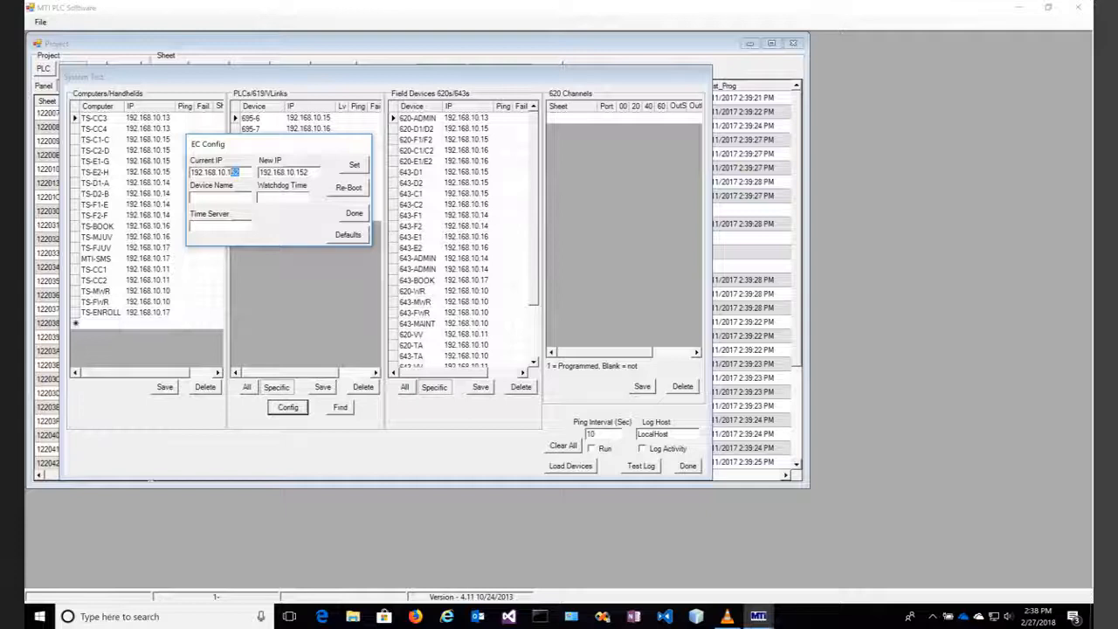
{"action": "key", "text": "Tab"}
{"action": "key", "text": "shift+Left"}
{"action": "key", "text": "shift+Left"}
{"action": "key", "text": "shift+Left"}
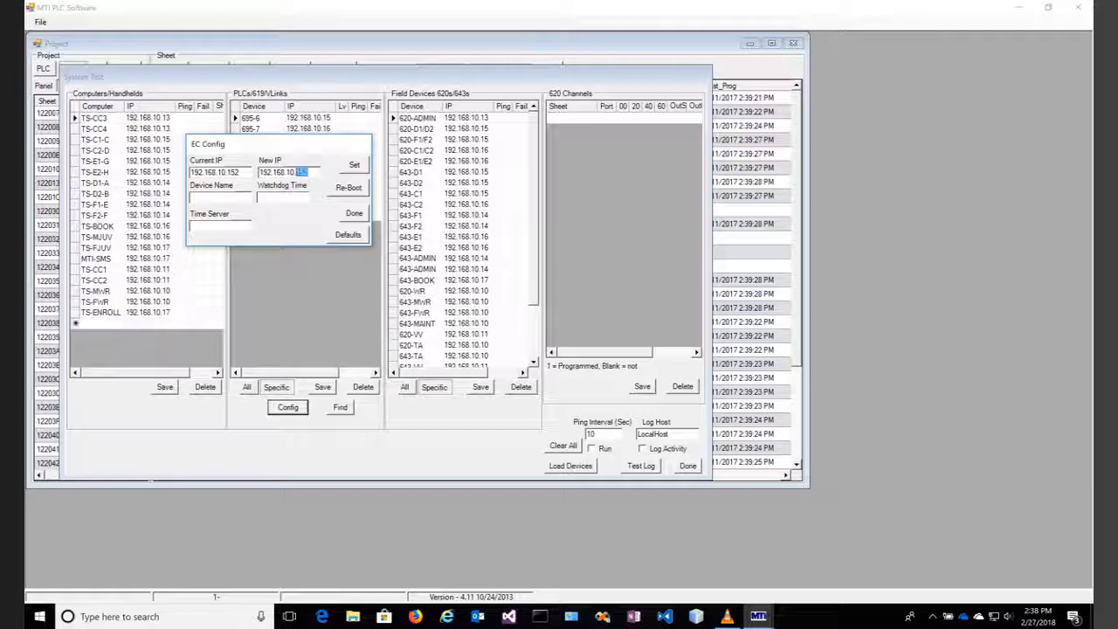
Enter 695-6 as the device name and 192.168.10.10 as the time server, and close the EC configuration
{"action": "left_click", "coordinate": [220, 197]}
{"action": "type", "text": "695-6"}
{"action": "type", "text": "192.168.1"}
{"action": "type", "text": "0.10"}
{"action": "left_click", "coordinate": [354, 213]}
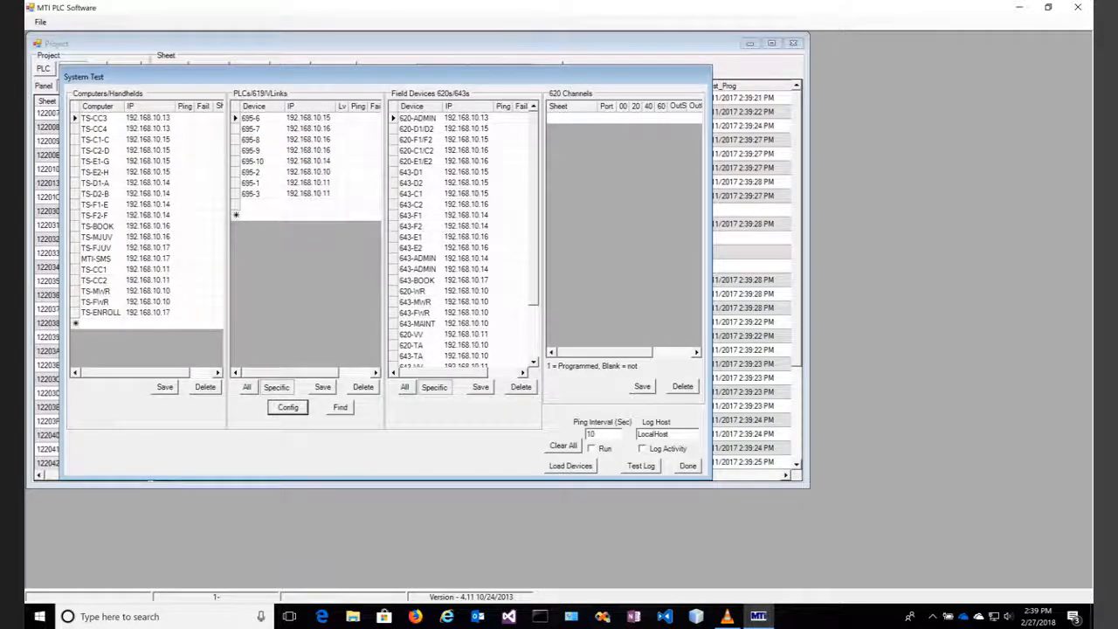